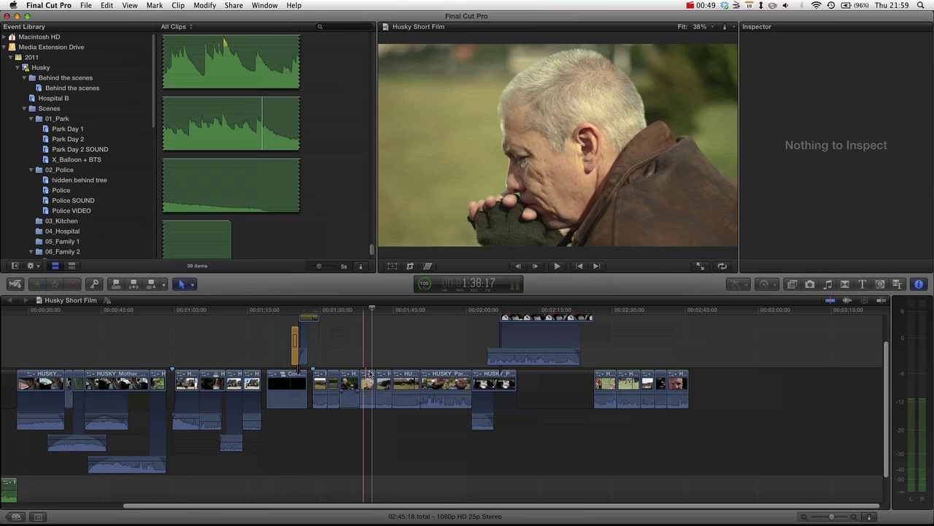
# Briefly open the clip's effects popup, then park the playhead at 1:45:12 on the wide bench shot
pyautogui.click(395, 374)
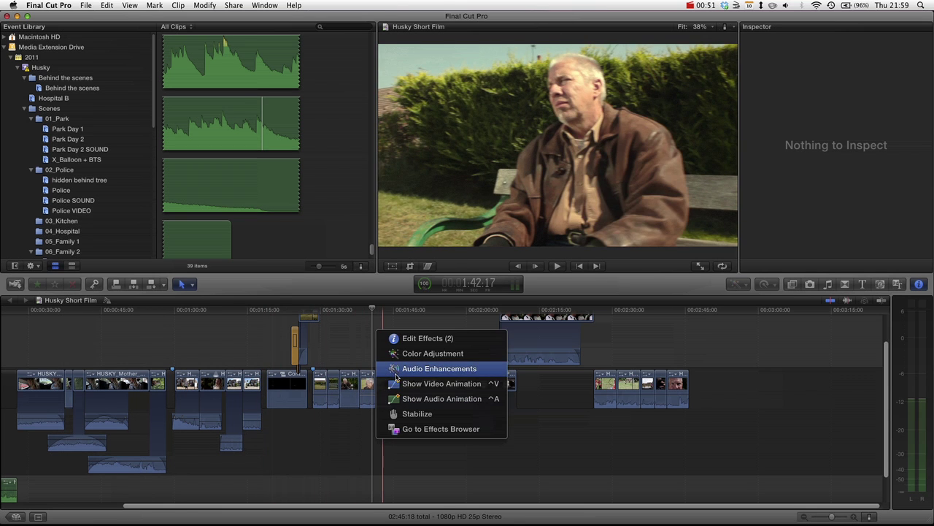
pyautogui.click(362, 348)
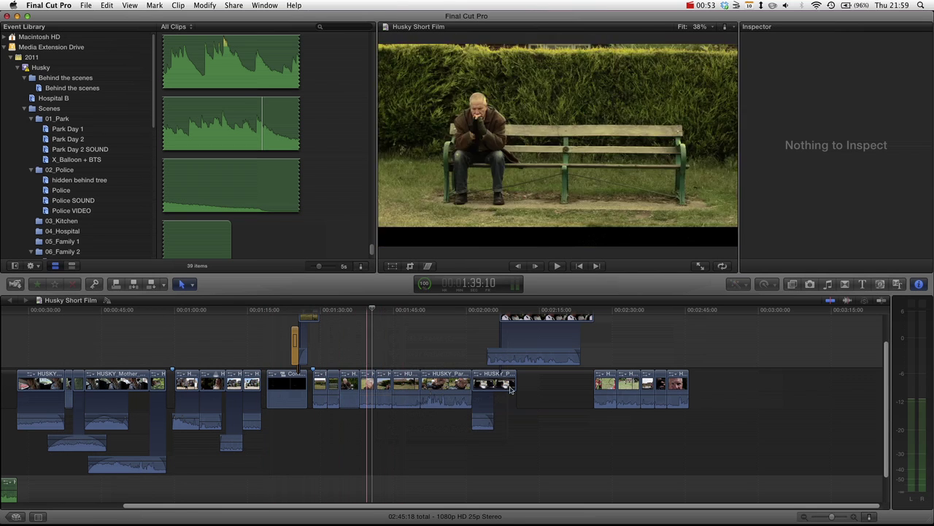
pyautogui.click(438, 330)
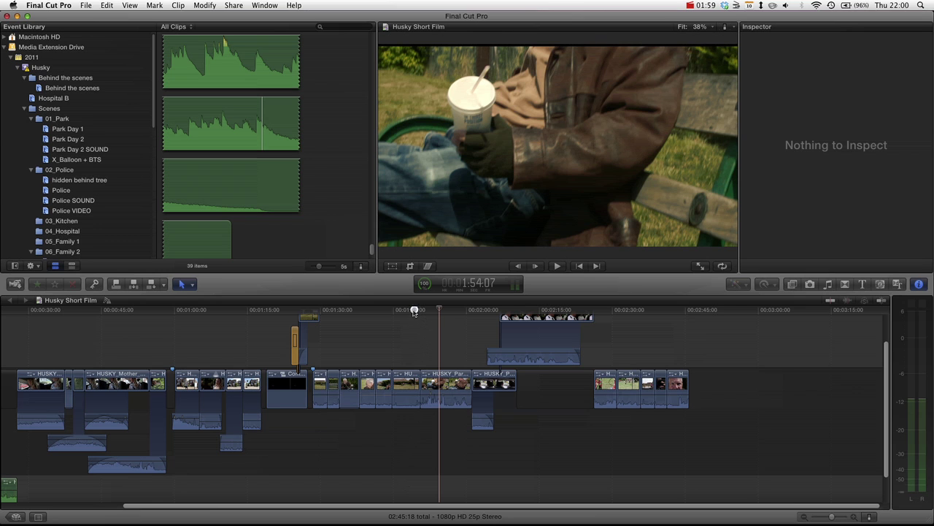
pyautogui.moveTo(413, 312); pyautogui.dragTo(396, 311)
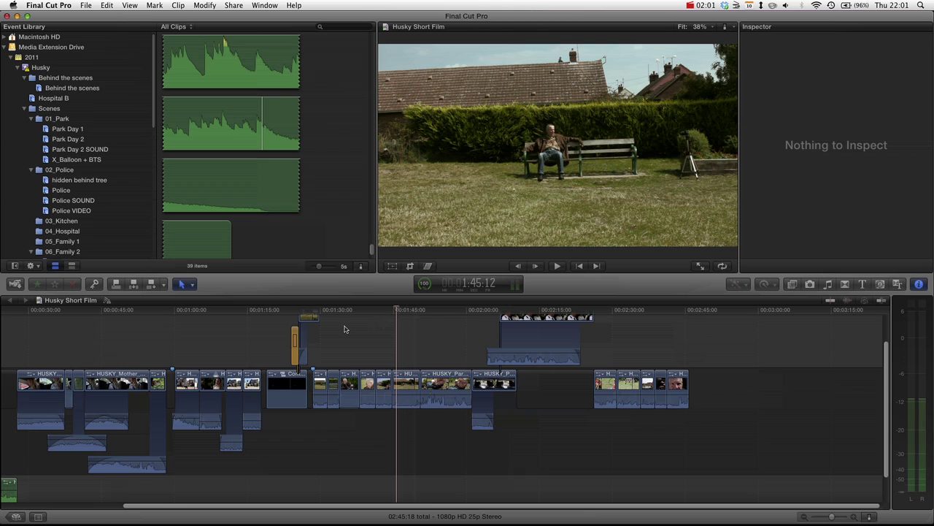
# In the Roles index, mute Dialogue, play from the woman shot, then re-enable Dialogue
pyautogui.click(40, 519)
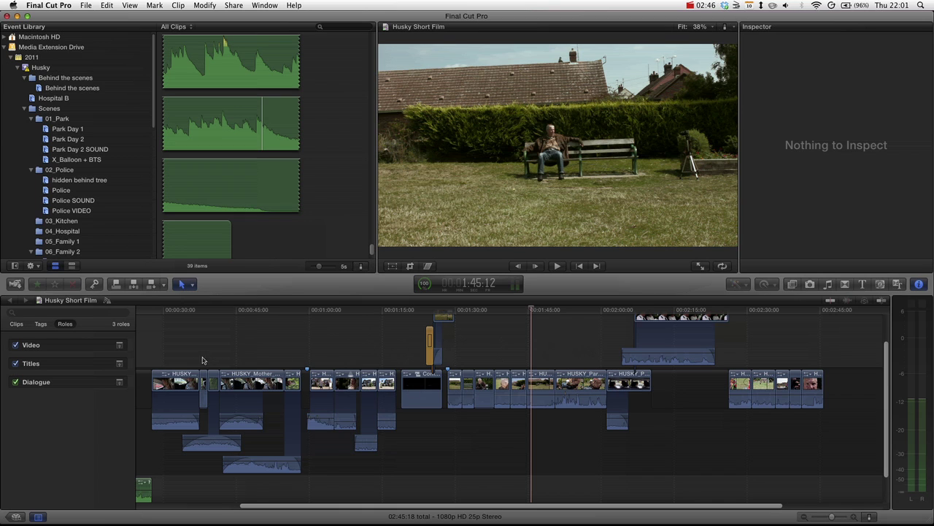
pyautogui.click(16, 385)
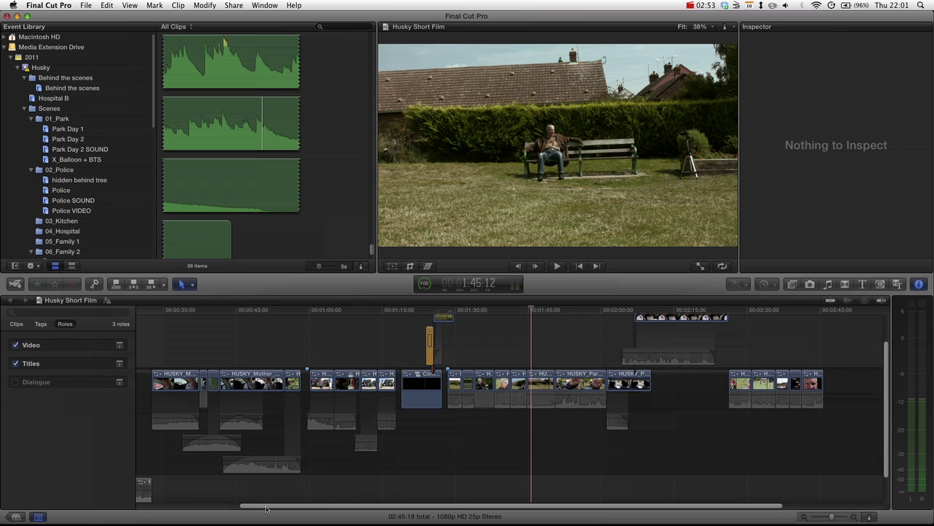
pyautogui.hscroll(-3, 219, 500)
pyautogui.hscroll(-4, 208, 496)
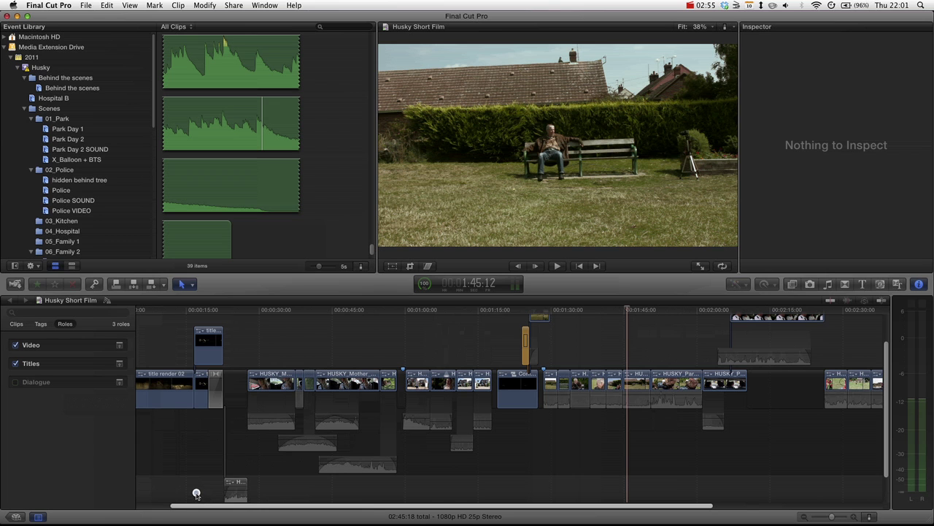
pyautogui.click(436, 309)
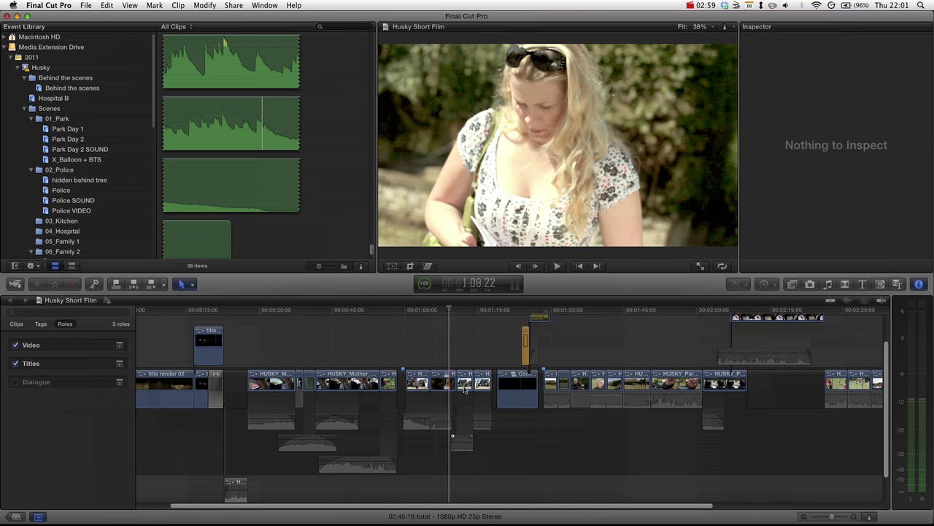
pyautogui.press('space')
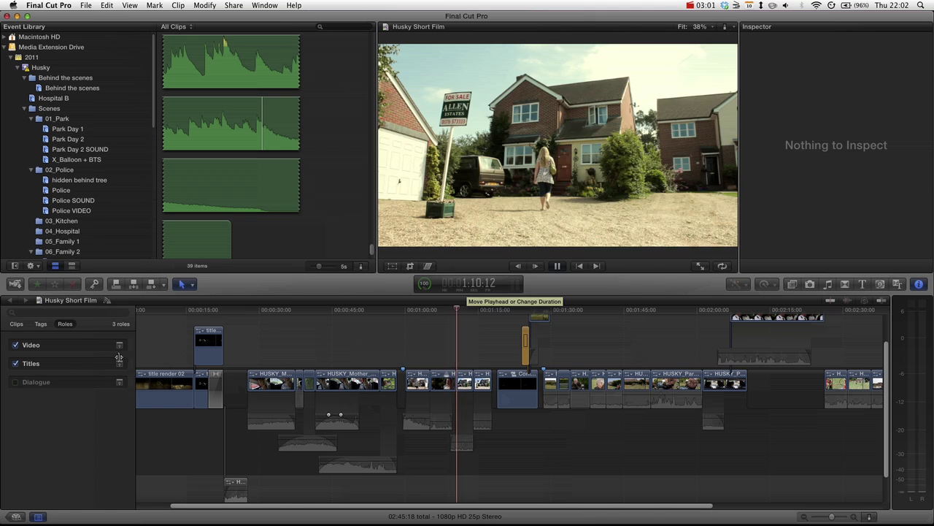
pyautogui.press('space')
pyautogui.click(15, 382)
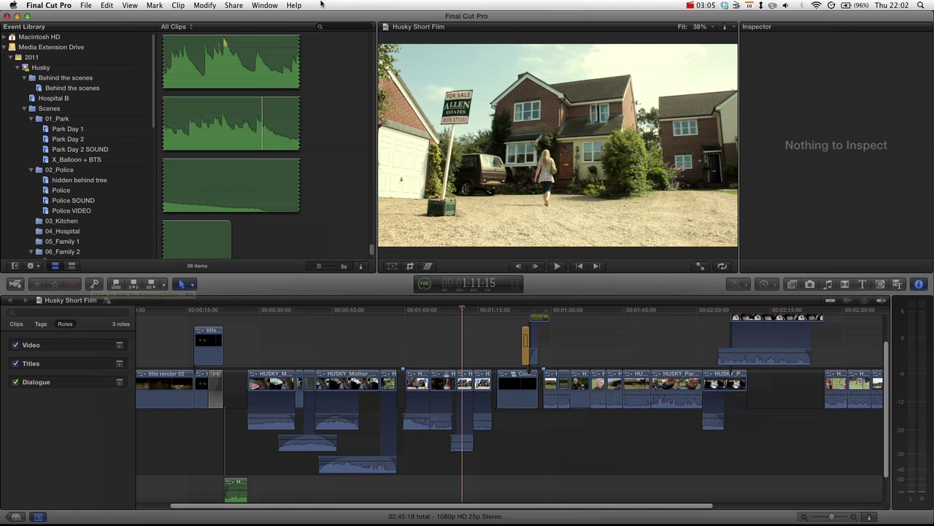
pyautogui.click(234, 5)
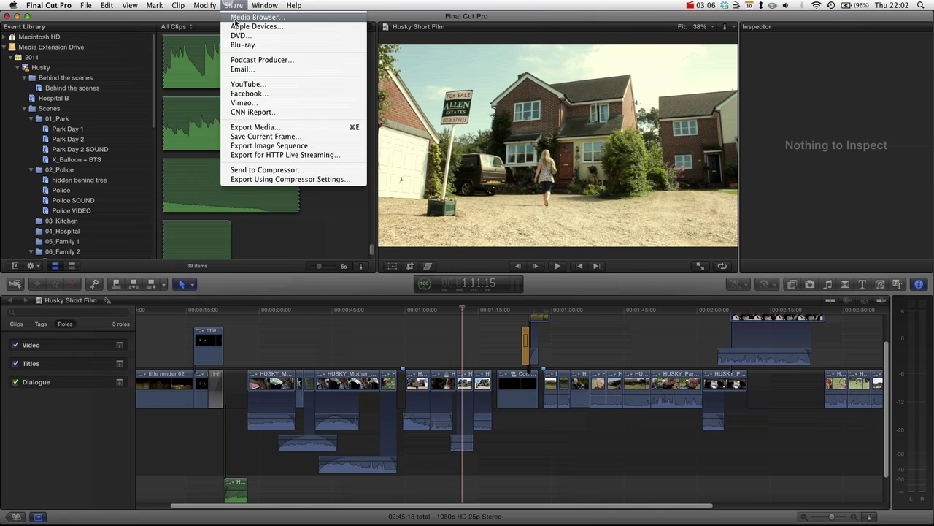
pyautogui.click(282, 127)
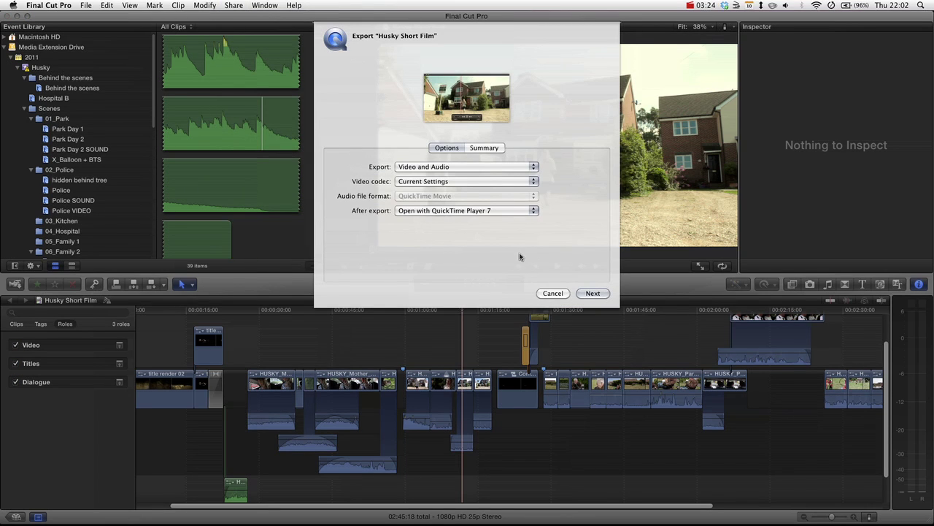
pyautogui.click(533, 170)
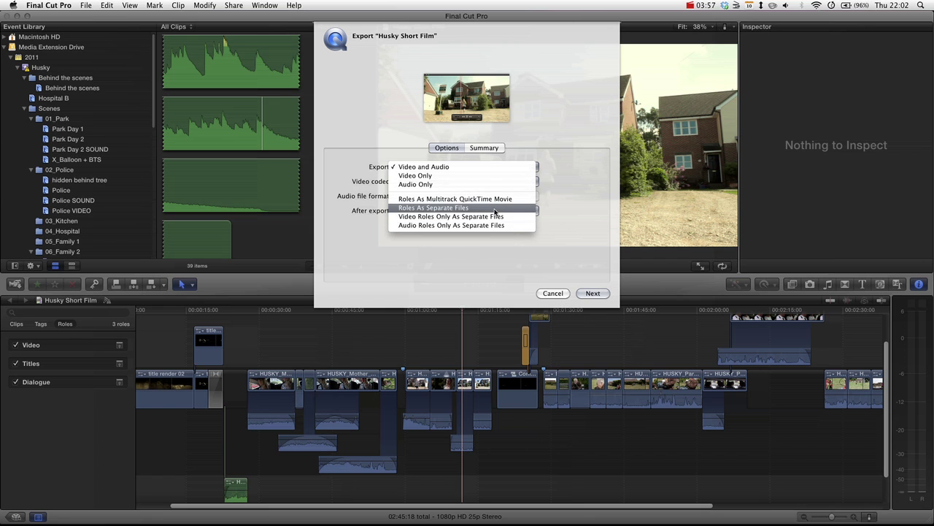
pyautogui.click(573, 248)
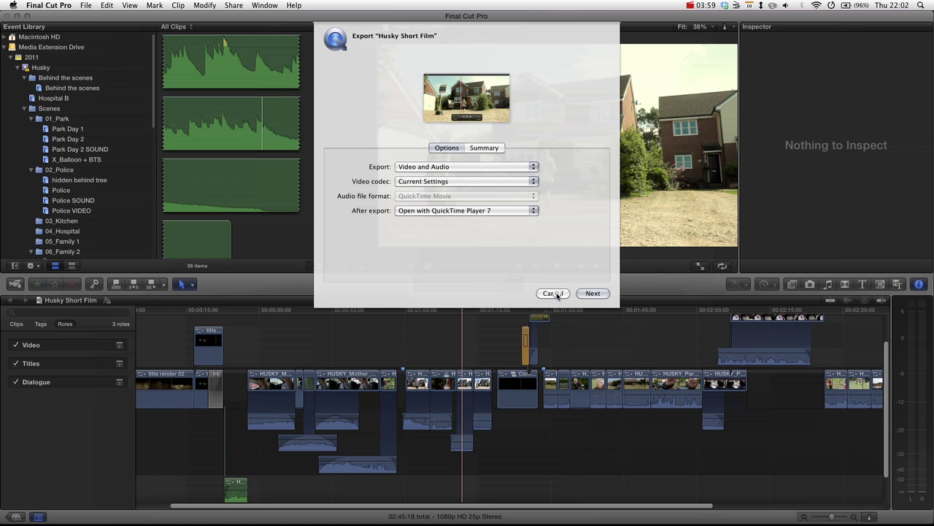
pyautogui.click(553, 293)
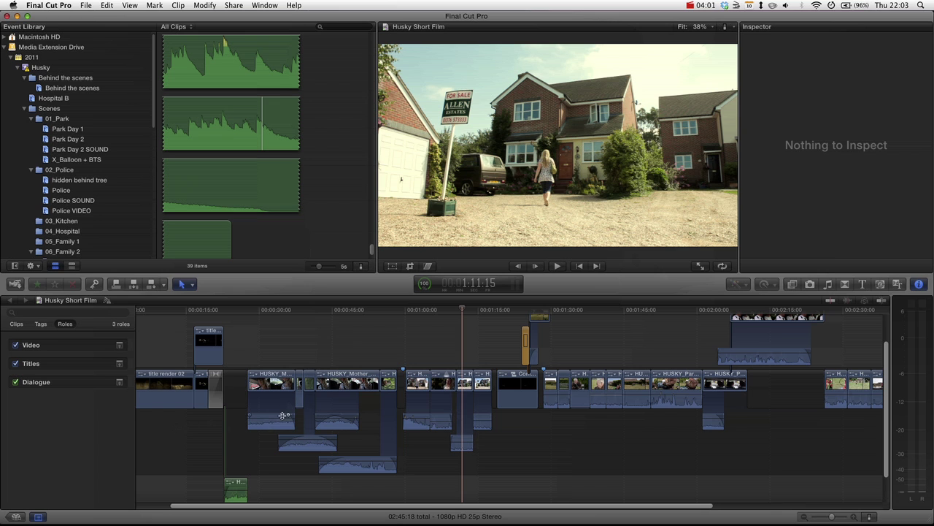
# Select HUSKY_Mother_Scene_003 near the car scene and move the playhead to about 0:00:26
pyautogui.moveTo(290, 311); pyautogui.dragTo(328, 325)
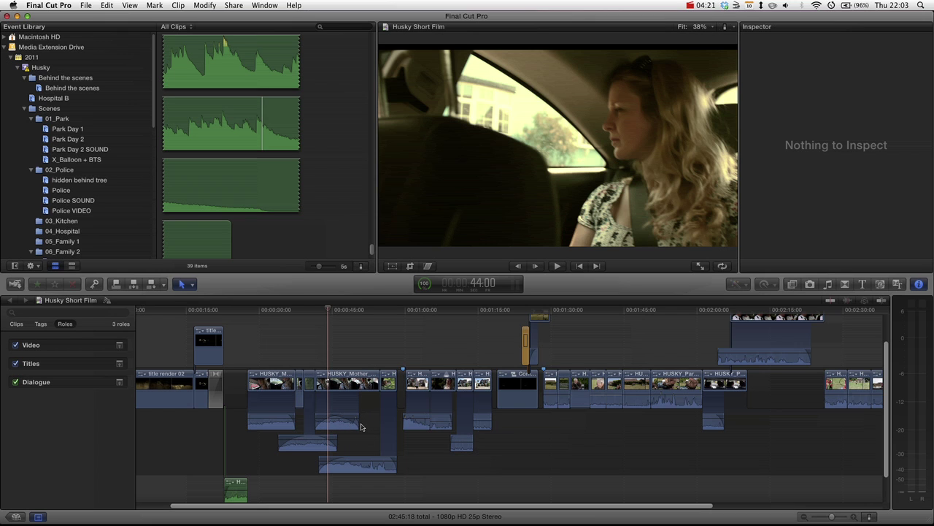
pyautogui.click(338, 427)
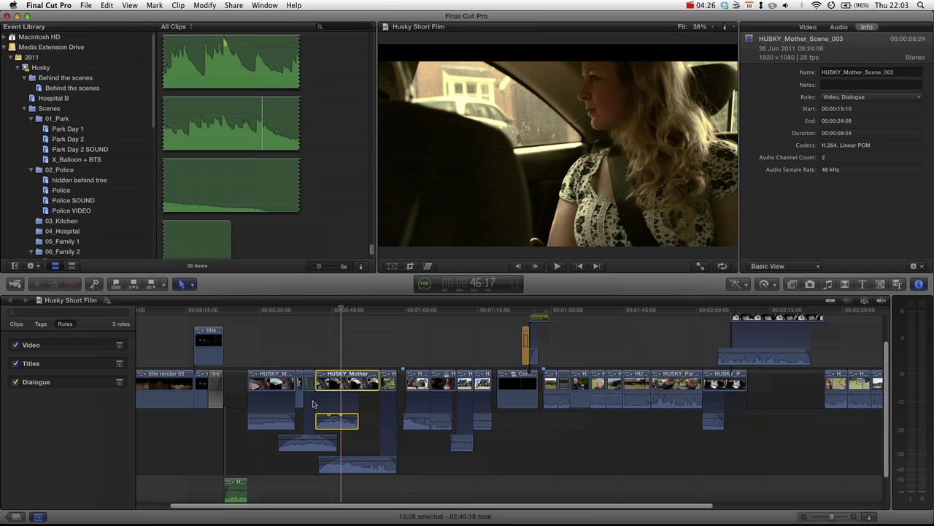
pyautogui.click(239, 309)
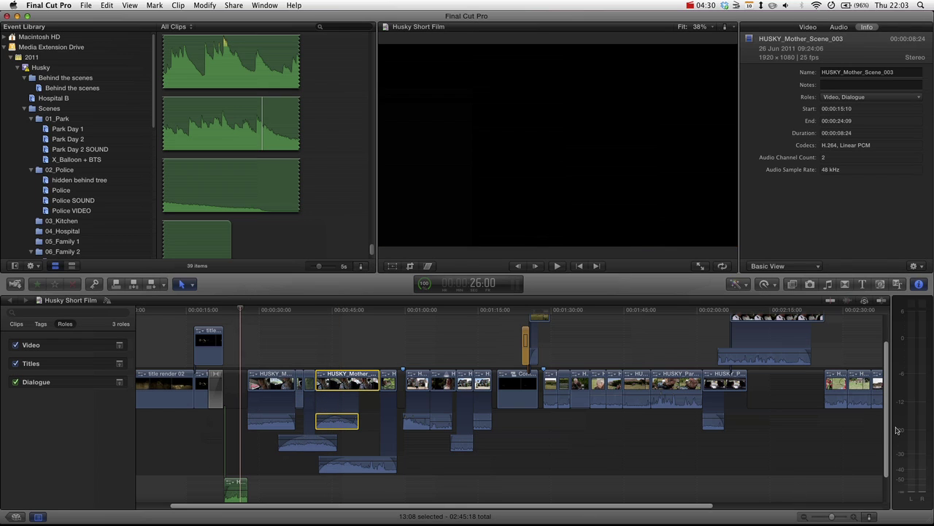
pyautogui.scroll(-2, 886, 431)
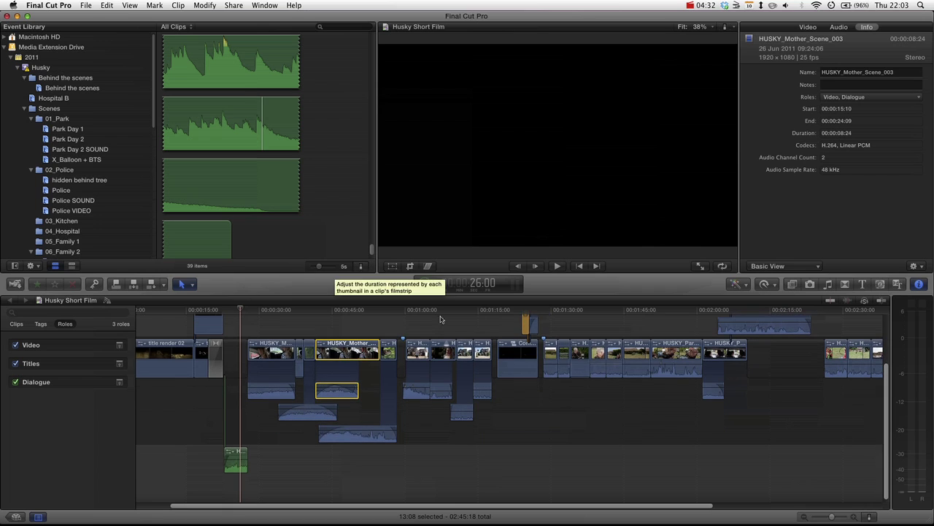
# Play the film from the production logo, stop, and select the short green connected clip
pyautogui.click(216, 309)
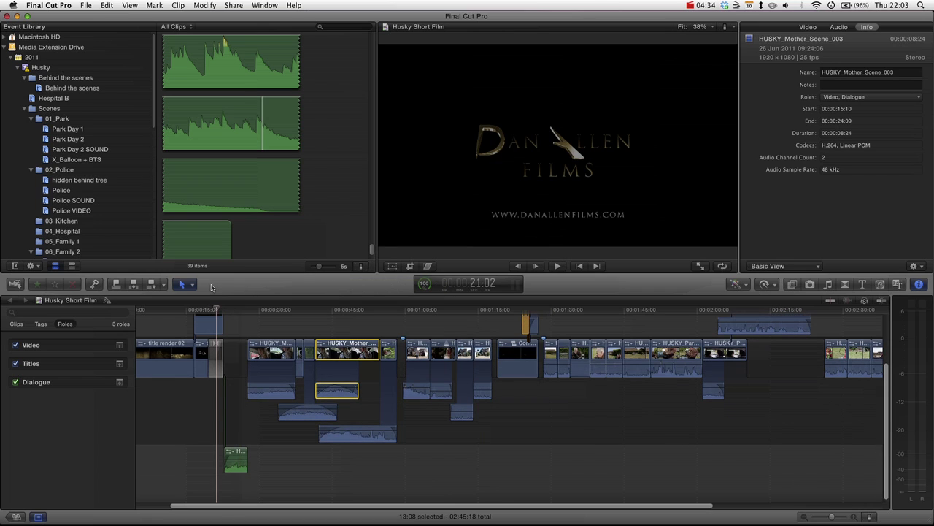
pyautogui.press('XF86AudioRaiseVolume')
pyautogui.press('XF86AudioRaiseVolume')
pyautogui.press('XF86AudioRaiseVolume')
pyautogui.press('XF86AudioRaiseVolume')
pyautogui.press('XF86AudioRaiseVolume')
pyautogui.press('XF86AudioRaiseVolume')
pyautogui.press('XF86AudioRaiseVolume')
pyautogui.press('XF86AudioRaiseVolume')
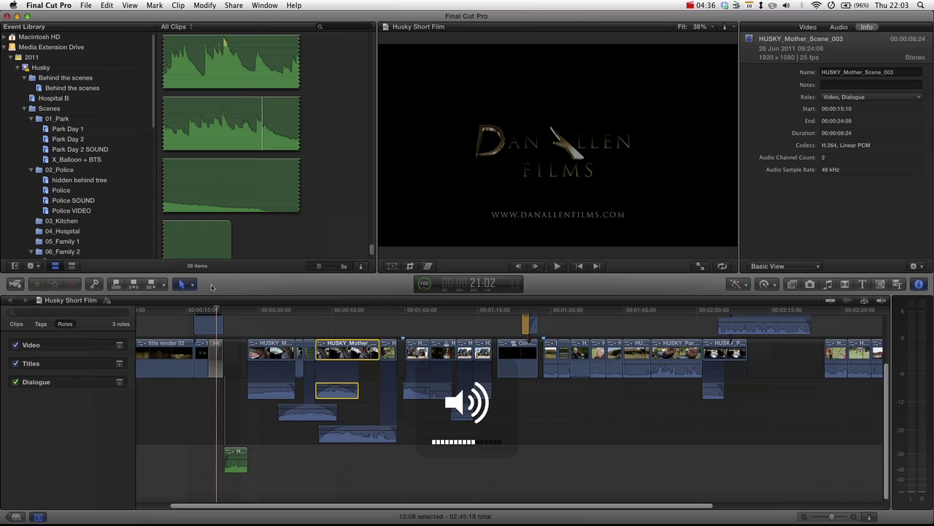
pyautogui.press('space')
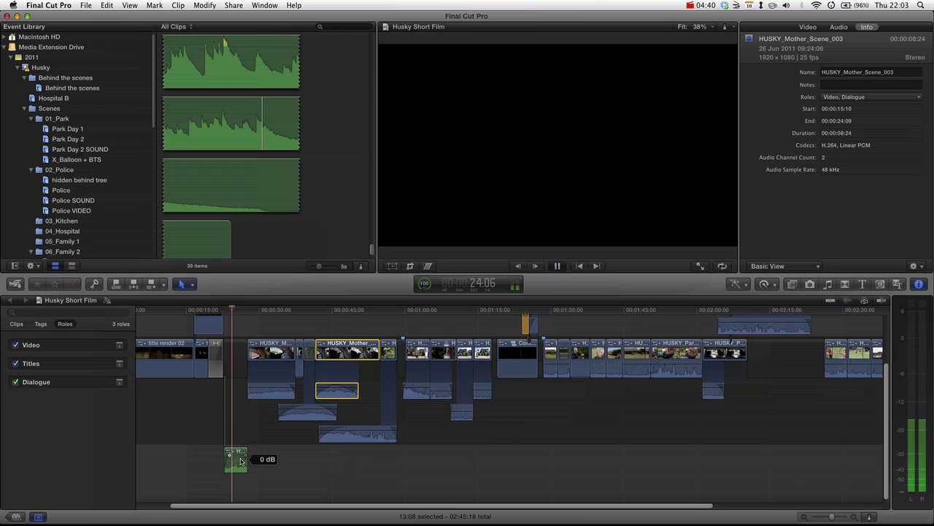
pyautogui.press('space')
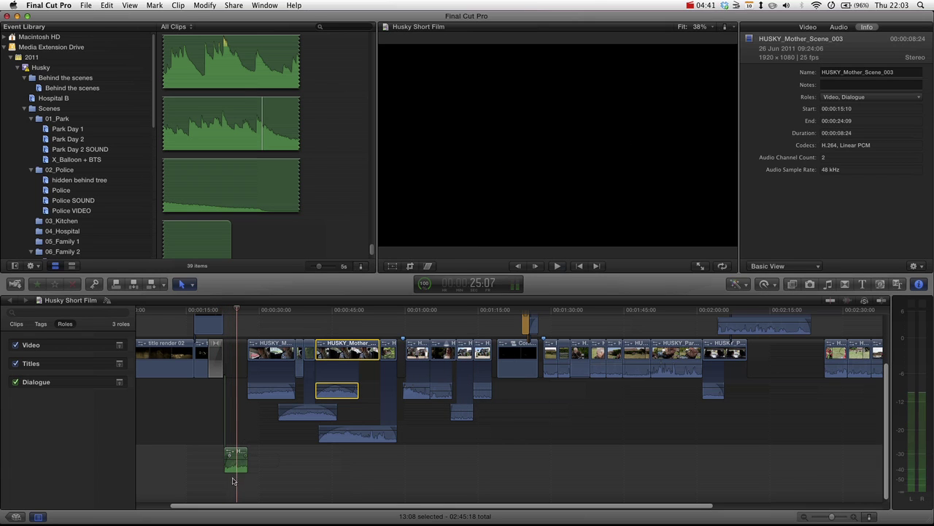
pyautogui.click(241, 468)
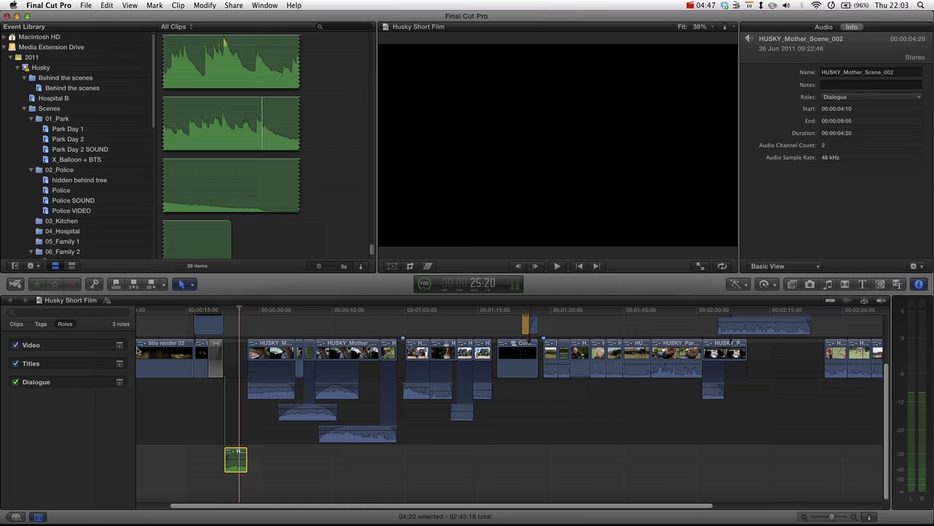
# Assign the Music role to HUSKY_Mother_Scene_002 with Control-Option-M
pyautogui.hotkey('ctrl', 'alt', 'm')
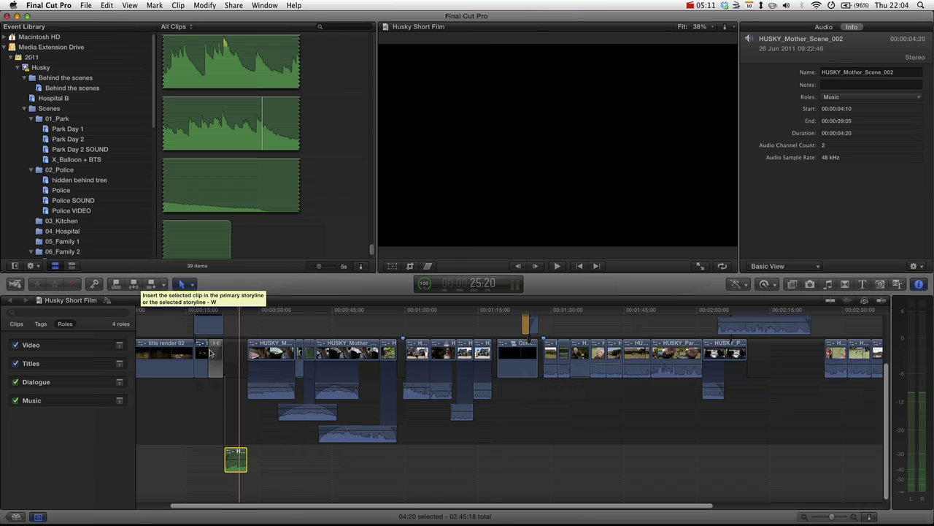
# Reopen the Info inspector and choose Edit Roles… from the clip's Roles pop-up
pyautogui.click(920, 285)
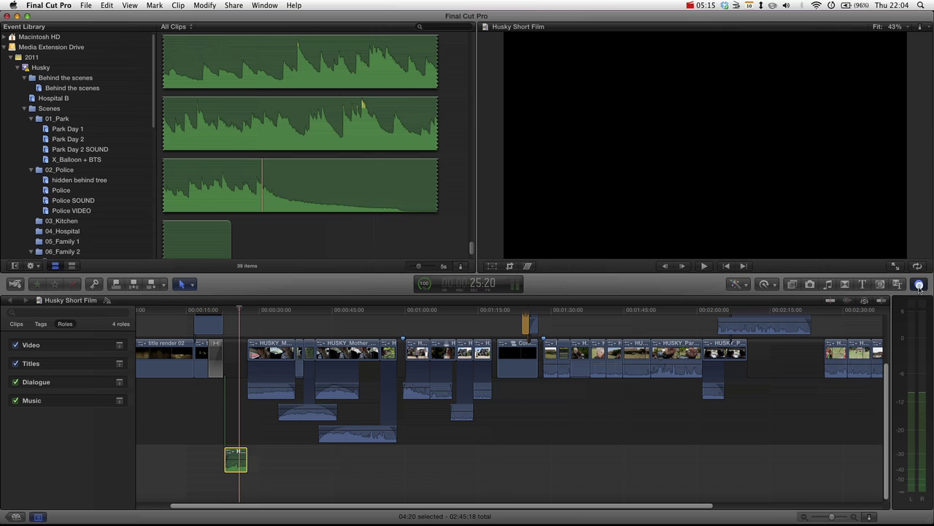
pyautogui.click(919, 285)
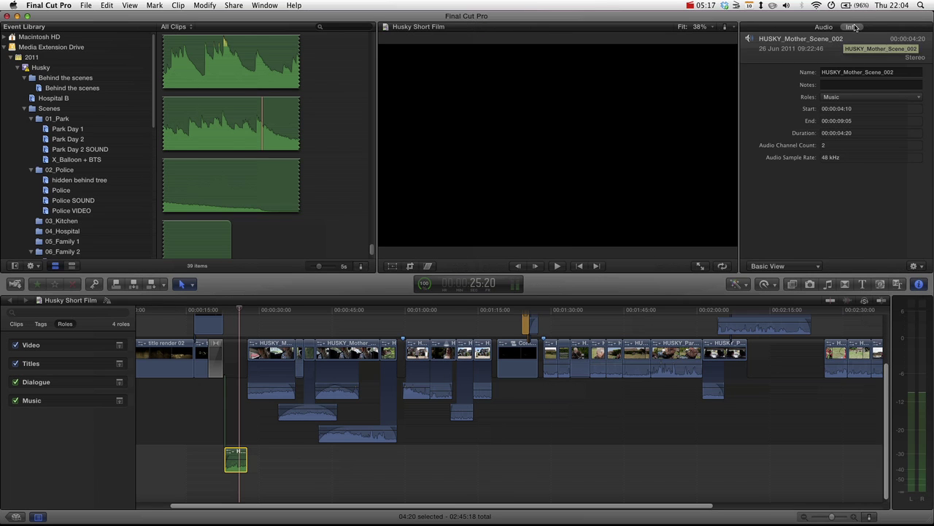
pyautogui.click(843, 97)
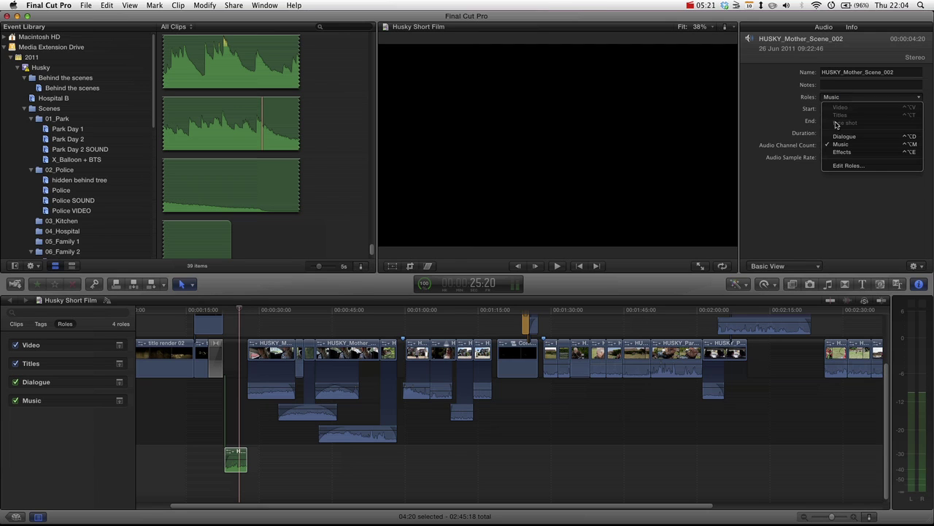
pyautogui.click(848, 167)
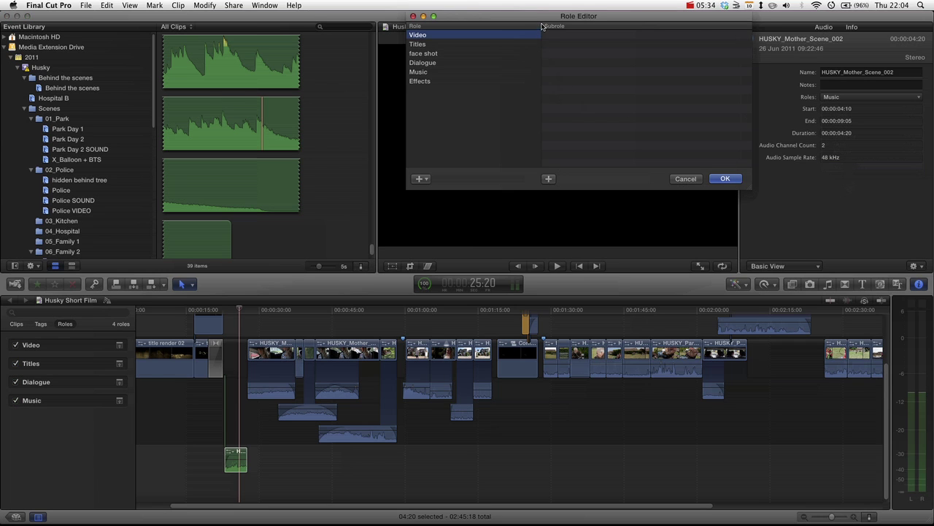
# In the Role Editor, add a new audio role named Foley
pyautogui.moveTo(542, 27); pyautogui.dragTo(491, 145)
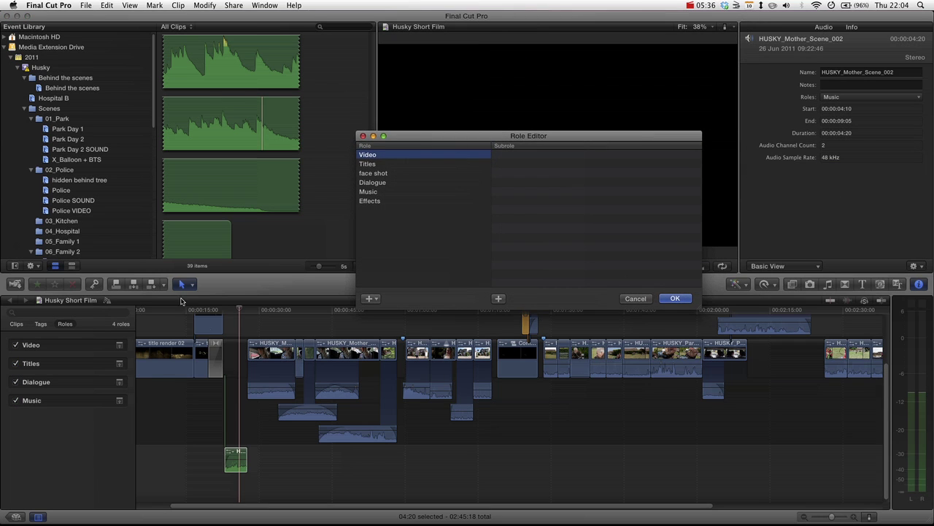
pyautogui.click(371, 298)
pyautogui.click(371, 298)
pyautogui.click(372, 299)
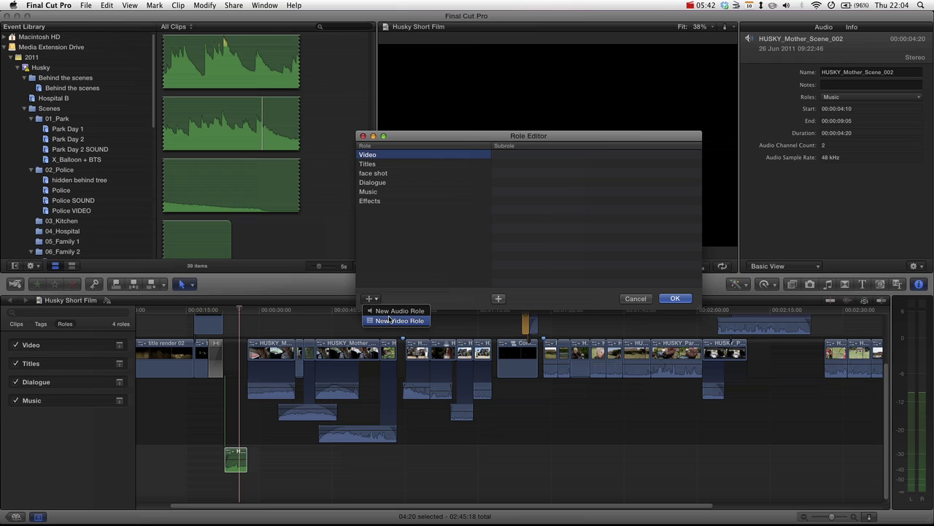
pyautogui.click(390, 312)
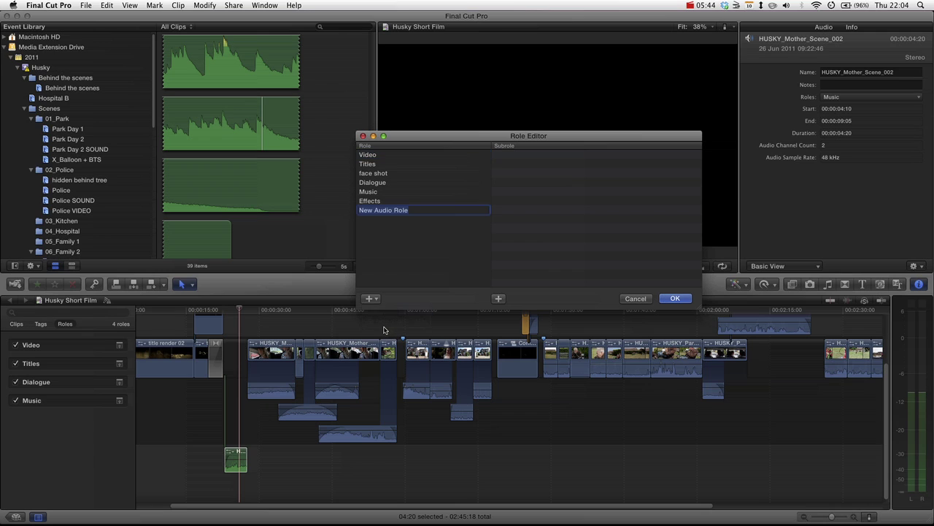
pyautogui.write('foley')
pyautogui.press('Return')
pyautogui.write('Foley')
pyautogui.click(675, 298)
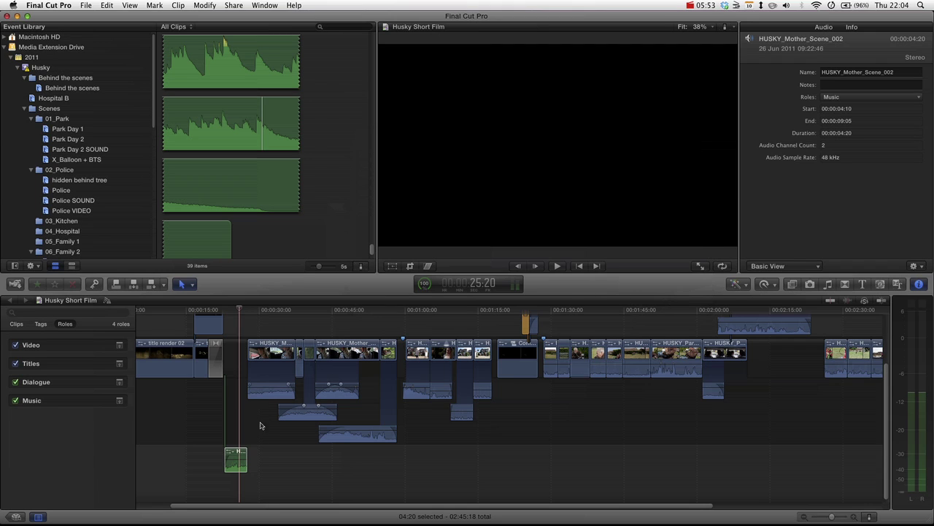
# Switch the green clip's role from Music to Foley and cue the old man on the bench
pyautogui.click(841, 98)
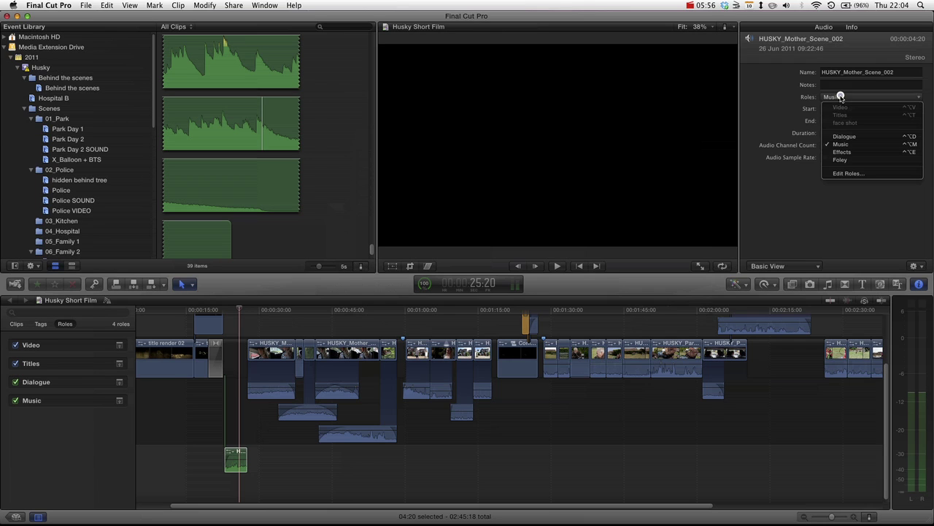
pyautogui.click(841, 161)
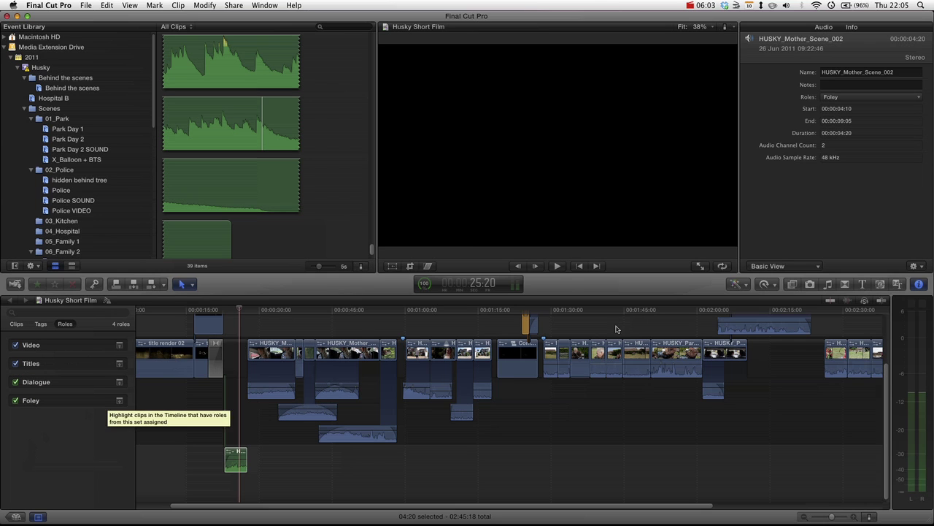
pyautogui.click(919, 284)
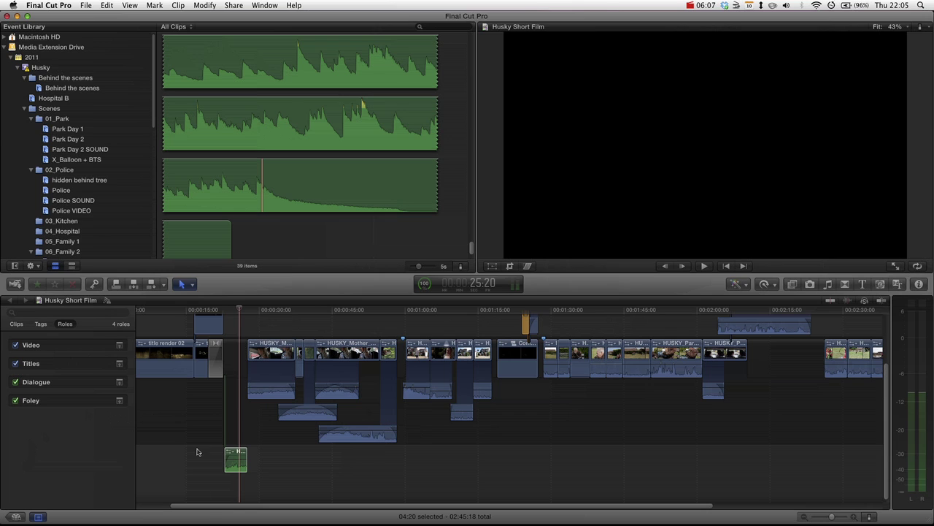
pyautogui.moveTo(227, 309); pyautogui.dragTo(340, 375)
pyautogui.moveTo(346, 338); pyautogui.dragTo(562, 341)
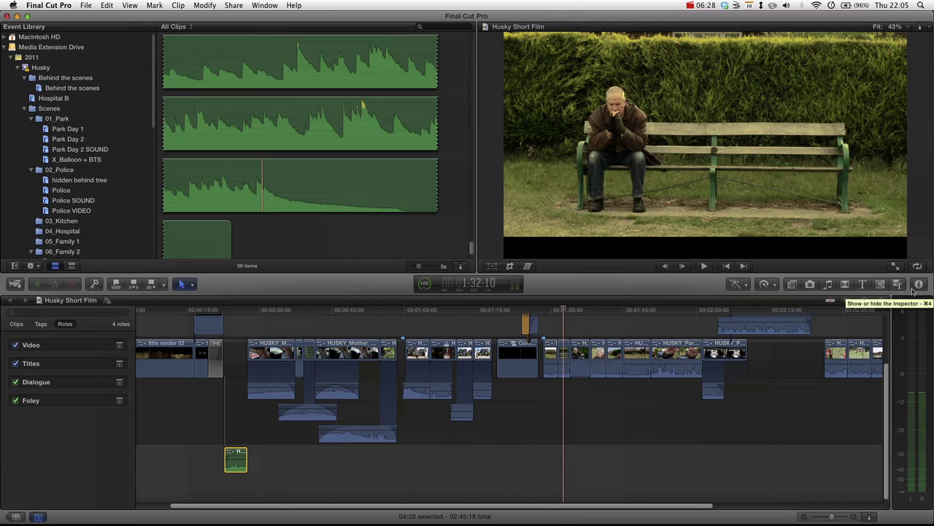
# Select the HUSKY_Park_Day1_005 close-up and set its role to face shot
pyautogui.click(636, 349)
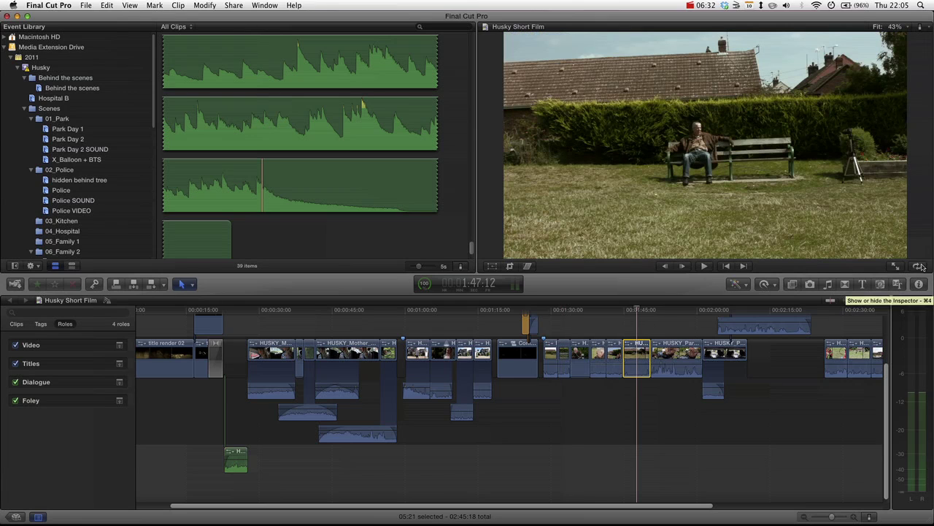
pyautogui.click(601, 314)
pyautogui.click(596, 352)
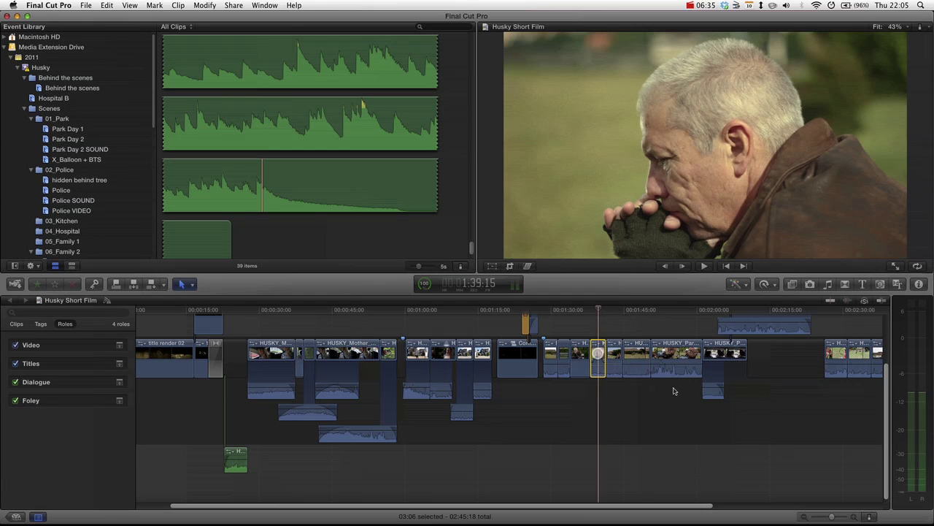
pyautogui.click(919, 284)
pyautogui.click(840, 98)
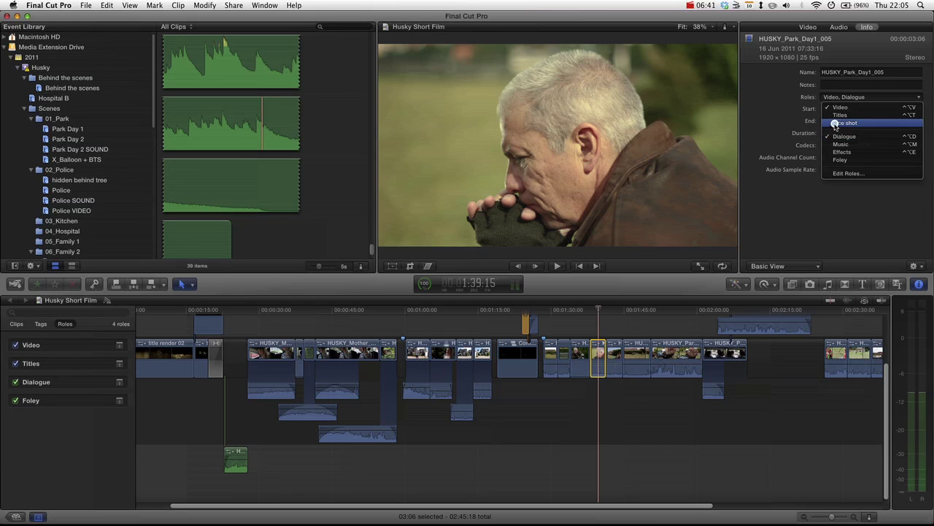
pyautogui.click(845, 122)
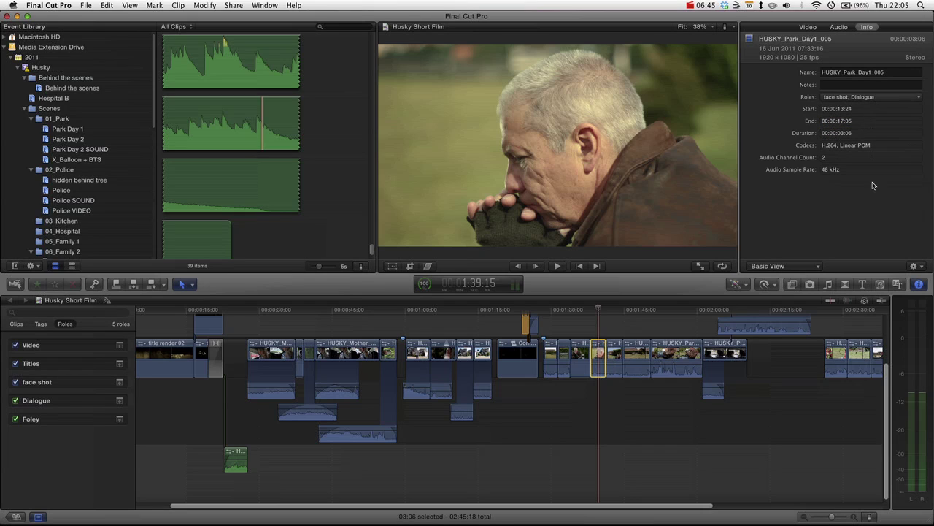
pyautogui.click(919, 284)
pyautogui.moveTo(591, 314); pyautogui.dragTo(602, 314)
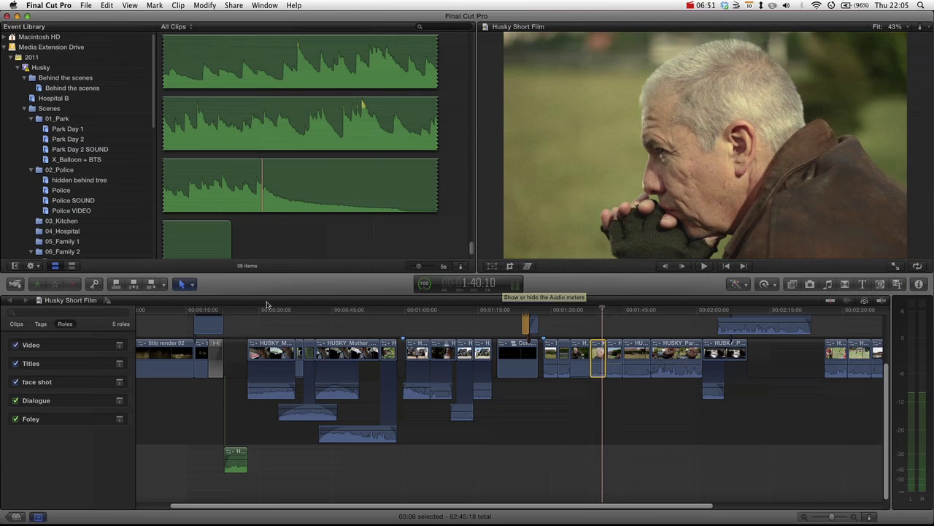
pyautogui.click(15, 382)
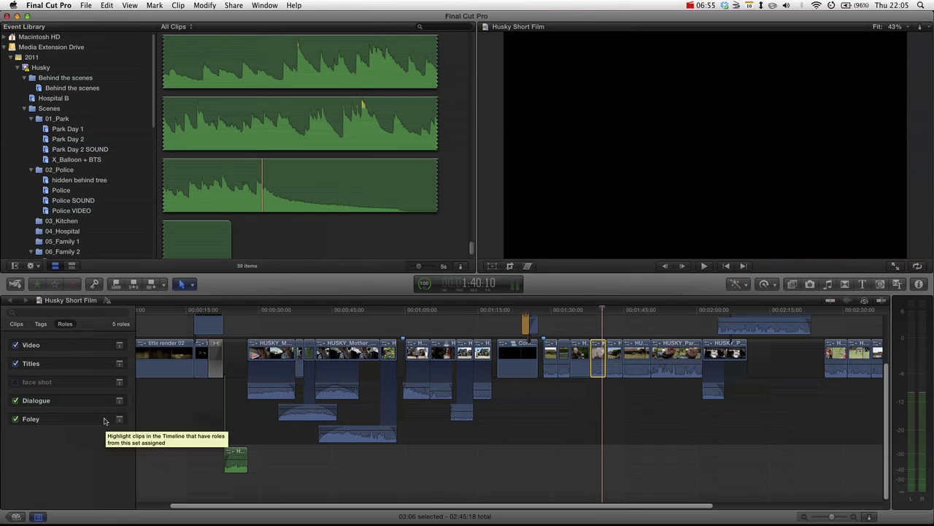
pyautogui.click(15, 381)
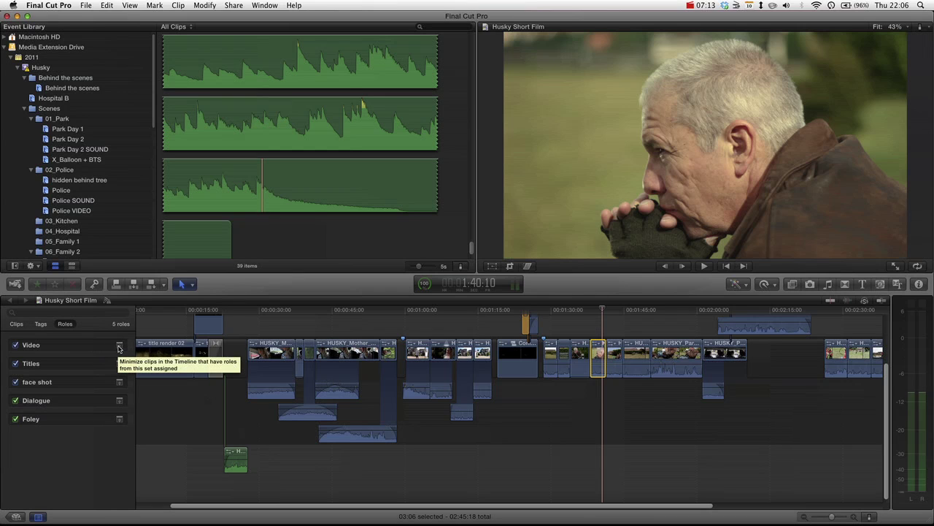
# Minimize the Video role's clips, then expand them again and cue the playhead to 44:20
pyautogui.click(119, 346)
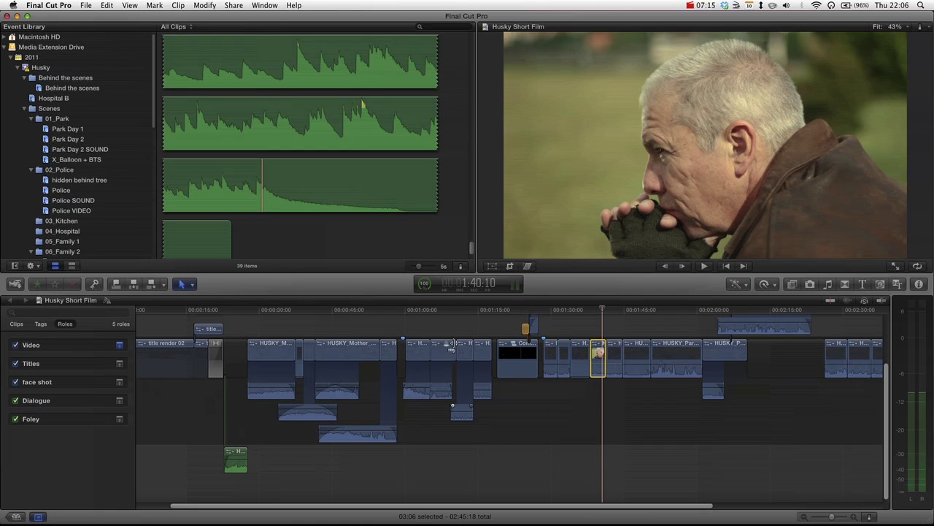
pyautogui.moveTo(474, 315); pyautogui.dragTo(428, 354)
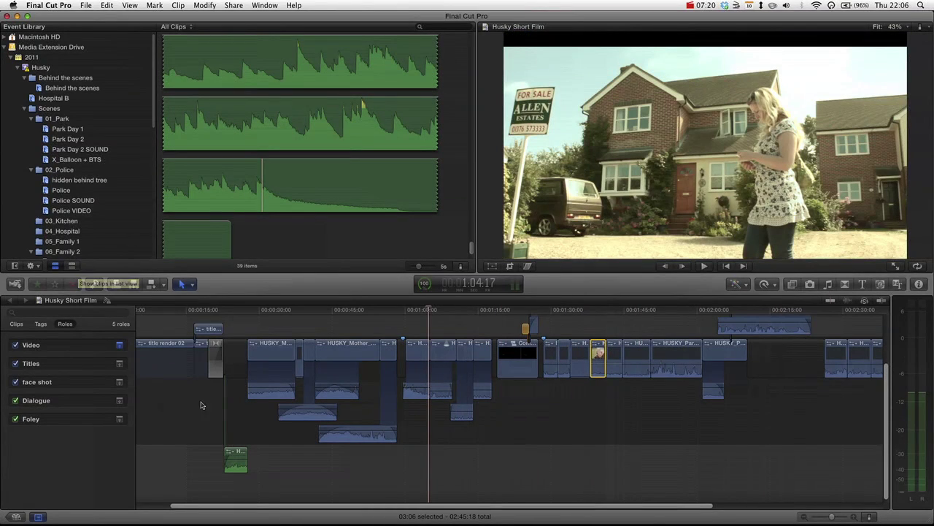
pyautogui.click(120, 347)
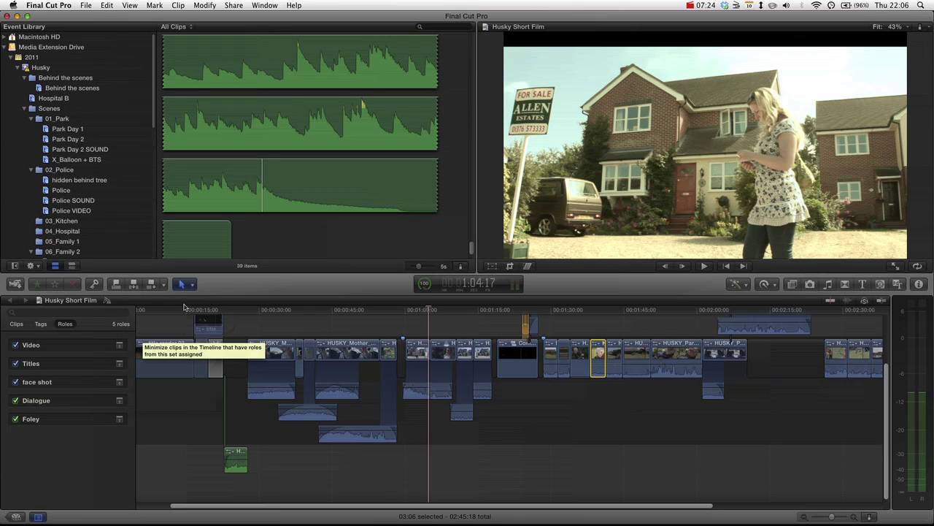
pyautogui.moveTo(311, 324); pyautogui.dragTo(332, 325)
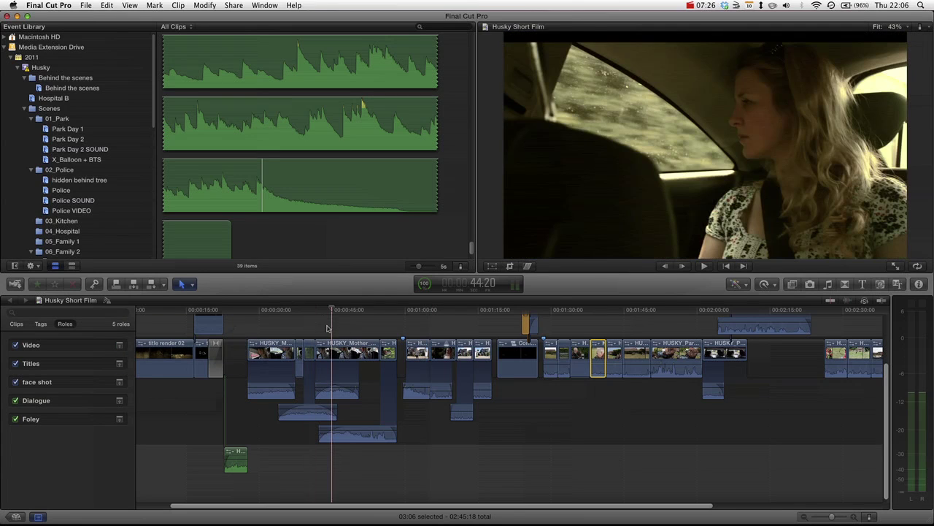
# Search the Music and Sound browser for 'skrip' and drag 07 Reversed Fate below the storyline
pyautogui.click(830, 286)
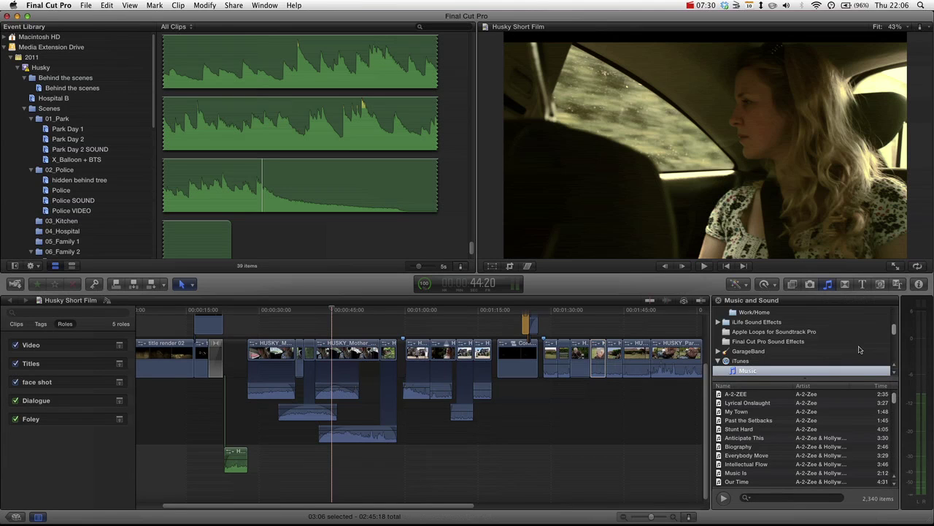
pyautogui.click(759, 497)
pyautogui.write('skrip')
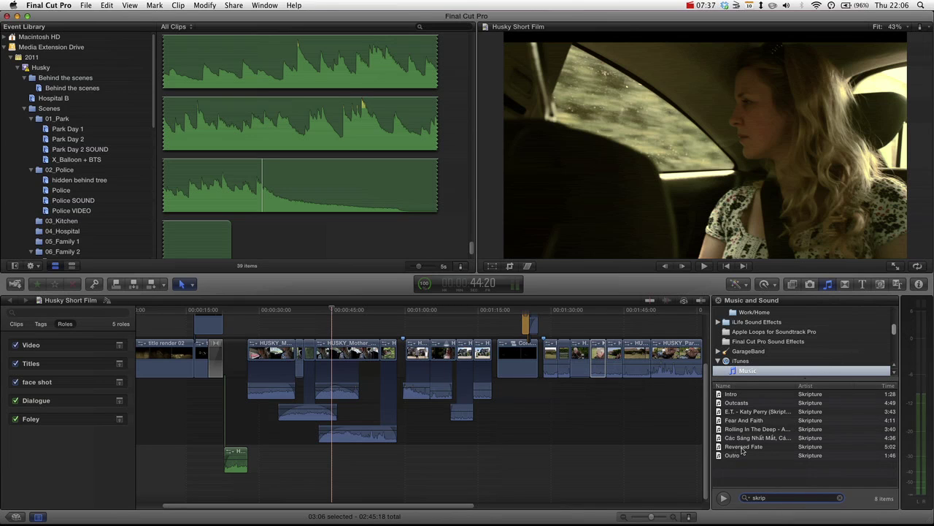
pyautogui.moveTo(741, 453); pyautogui.dragTo(455, 459)
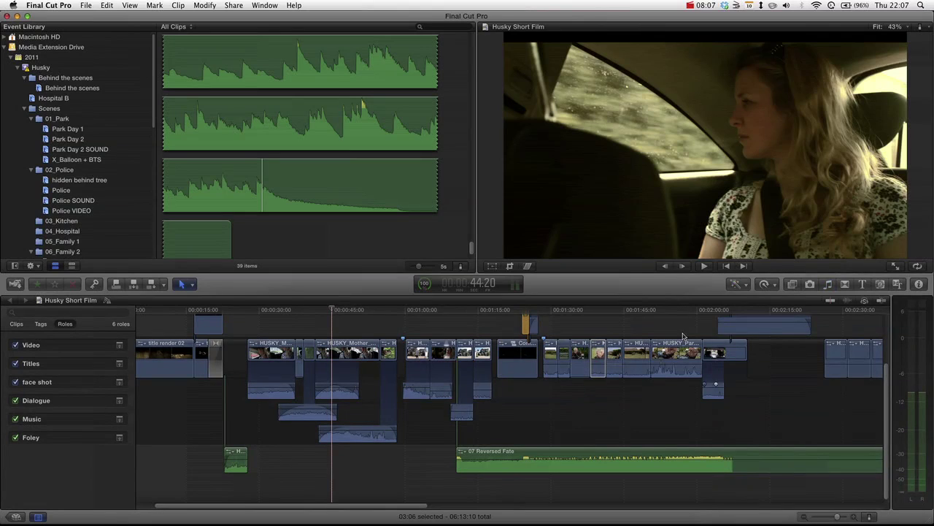
pyautogui.click(473, 314)
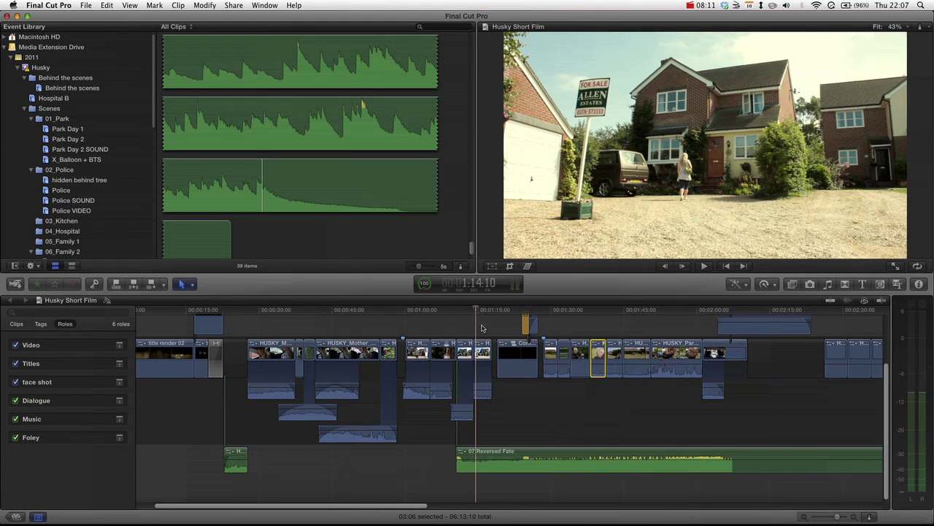
pyautogui.press('space')
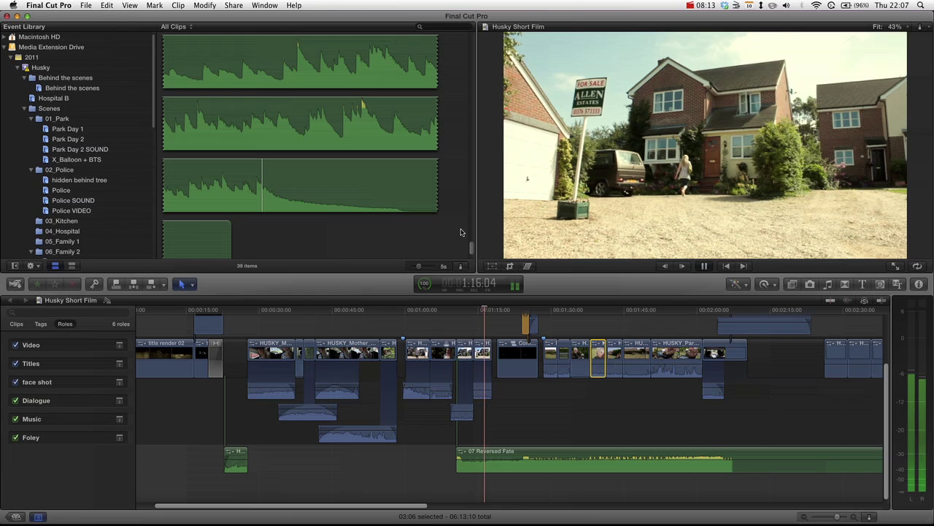
pyautogui.press('XF86AudioLowerVolume')
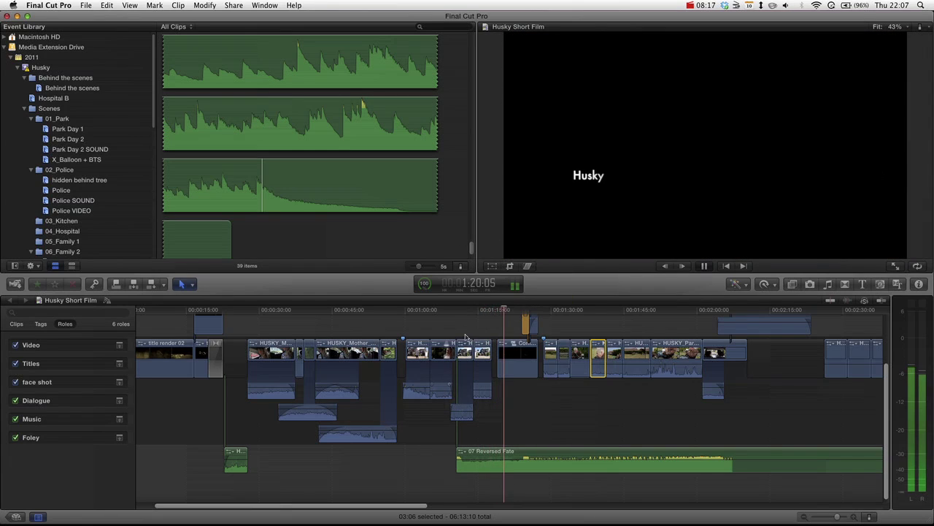
pyautogui.press('space')
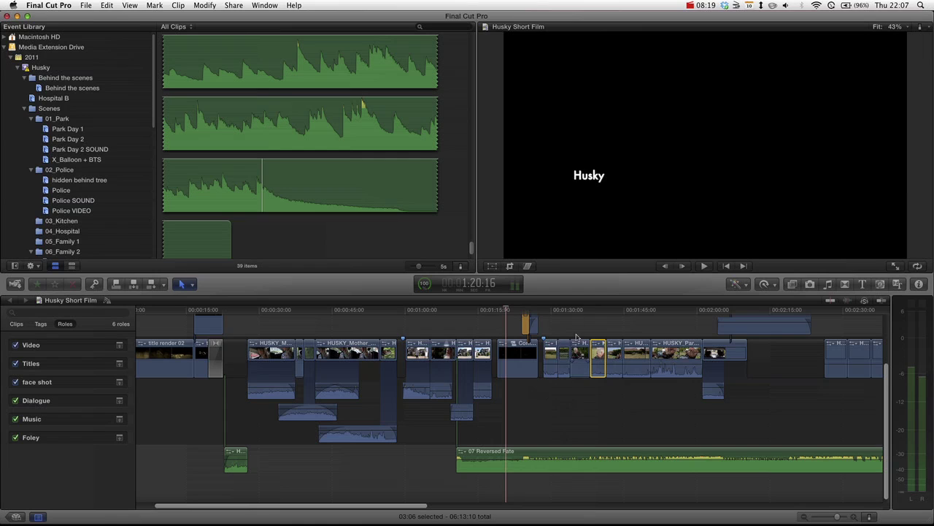
pyautogui.click(564, 310)
pyautogui.moveTo(565, 312); pyautogui.dragTo(568, 310)
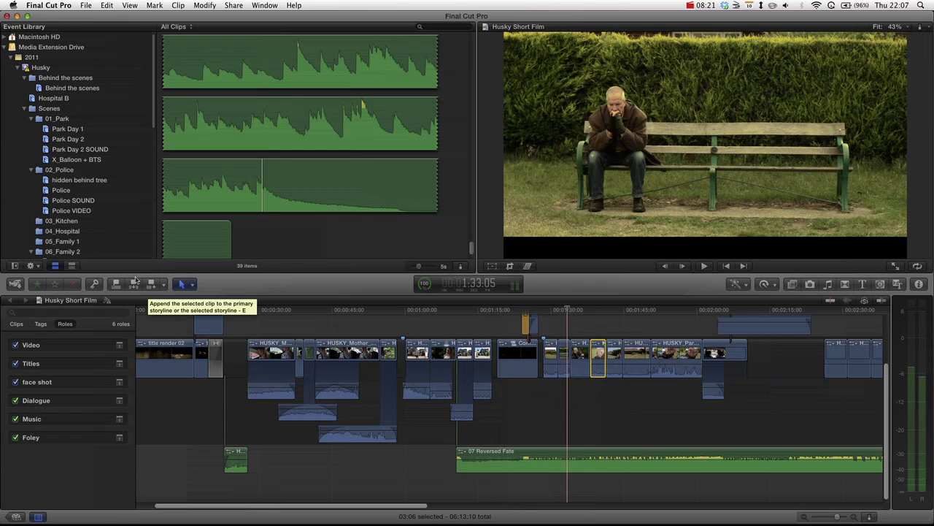
pyautogui.click(15, 419)
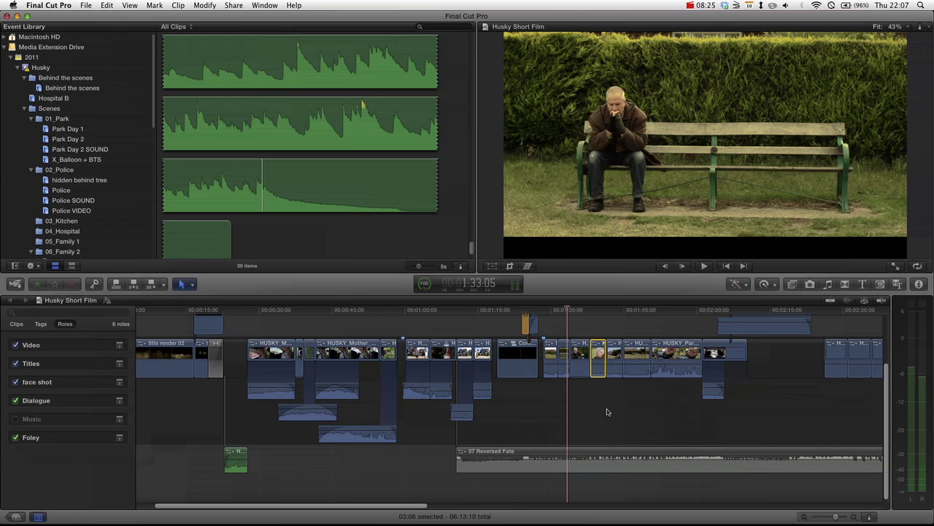
# Re-enable the Music role and start Share > Export Media…
pyautogui.click(16, 419)
pyautogui.click(233, 5)
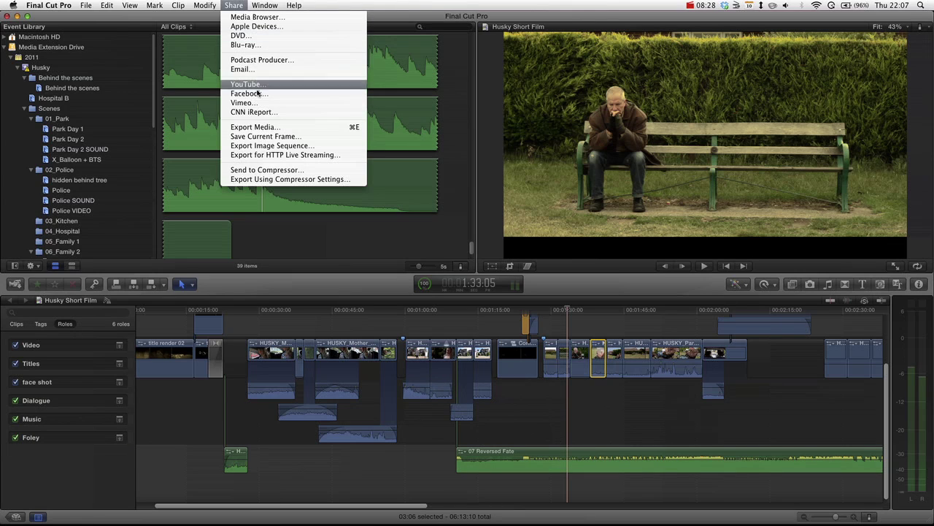
pyautogui.click(255, 127)
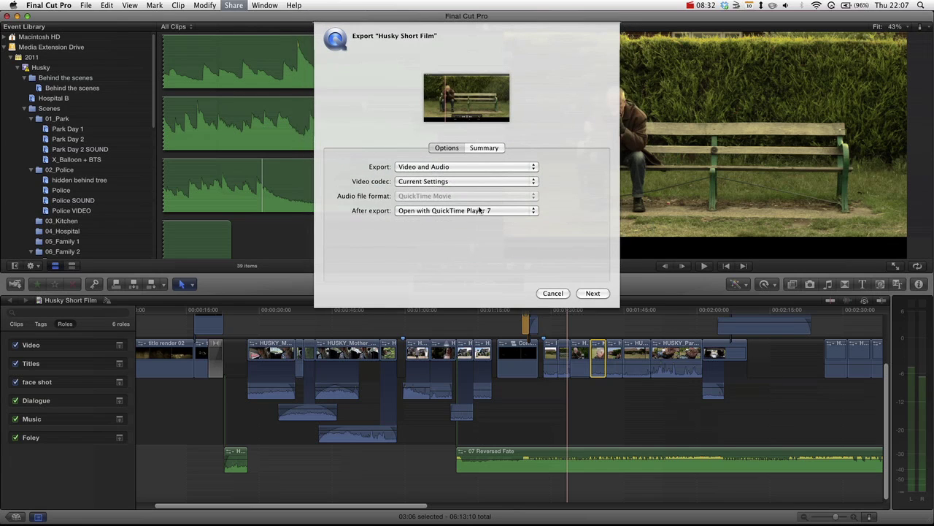
# Keep the video codec unchanged and set Export to audio roles as separate files
pyautogui.click(452, 184)
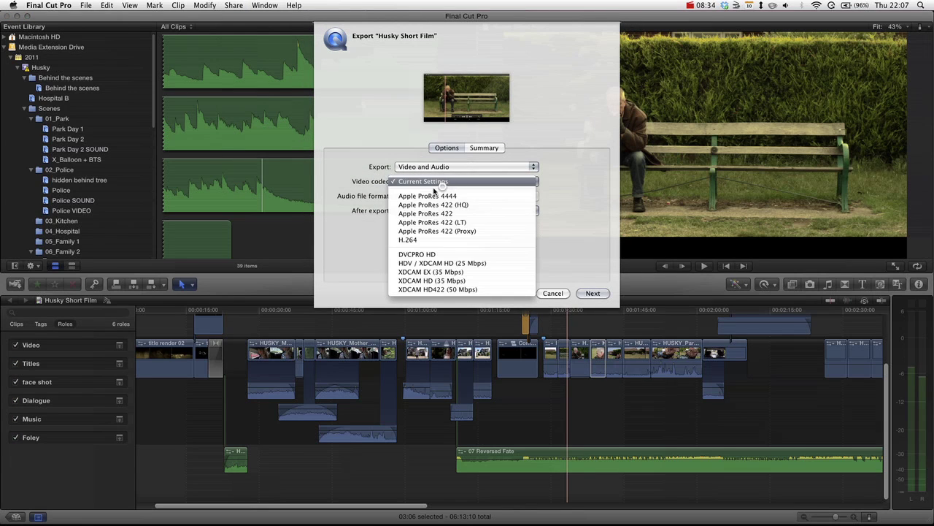
pyautogui.click(365, 165)
pyautogui.click(440, 170)
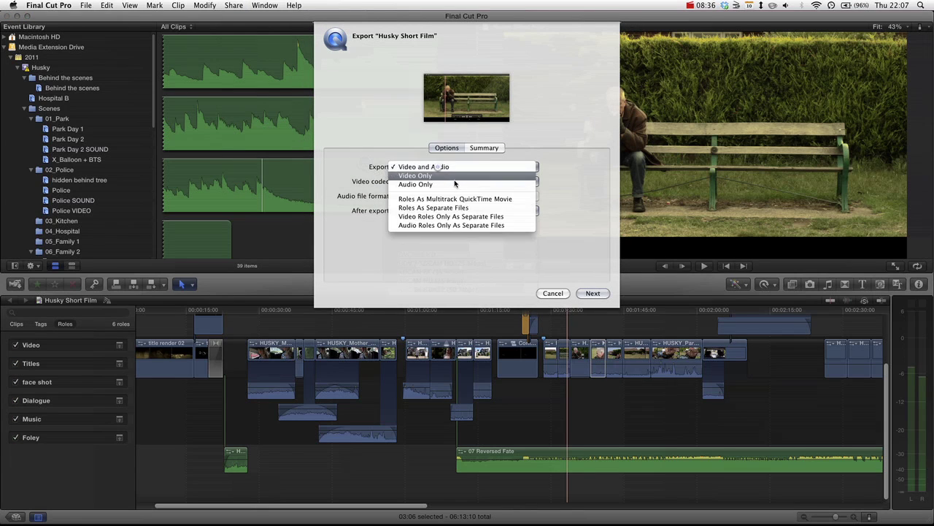
pyautogui.click(482, 226)
# Cancel the export without saving and park the playhead at 1:40:22 on the old man's close-up
pyautogui.click(560, 270)
pyautogui.click(552, 292)
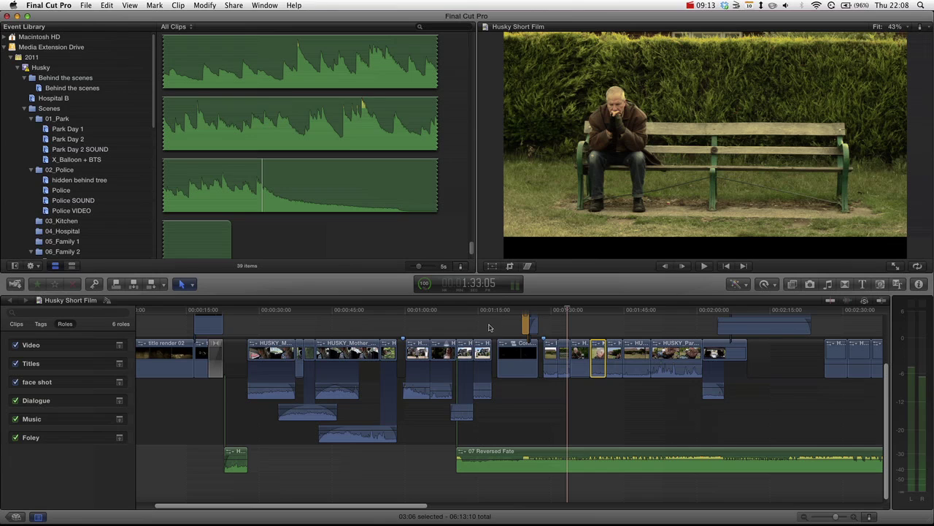
pyautogui.click(606, 398)
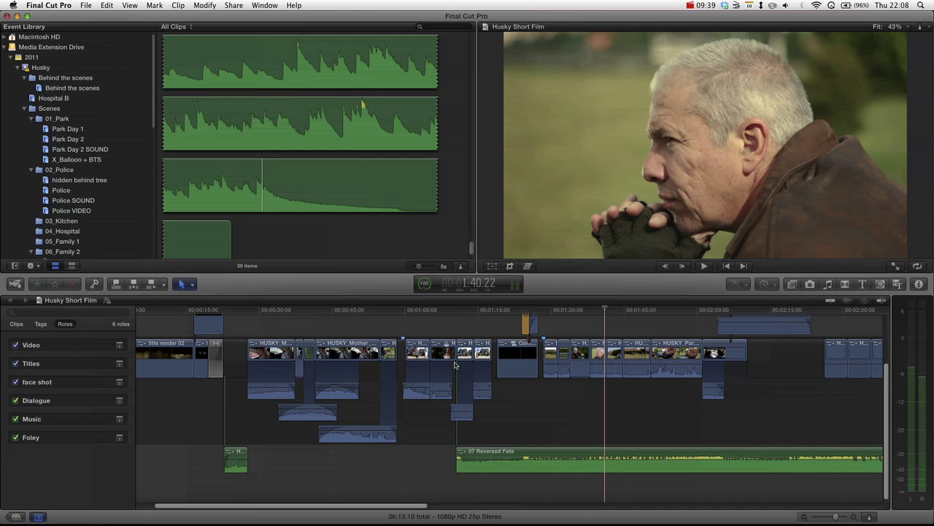
pyautogui.click(51, 5)
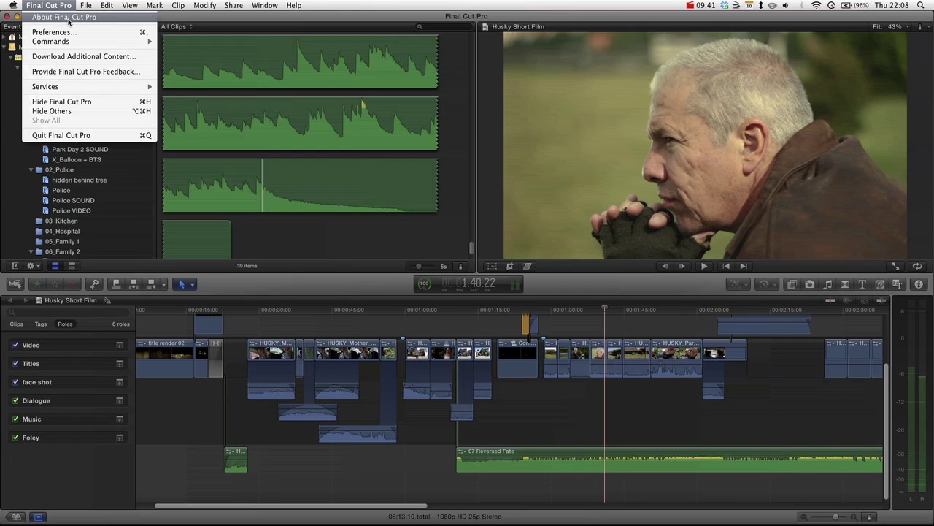
pyautogui.click(69, 17)
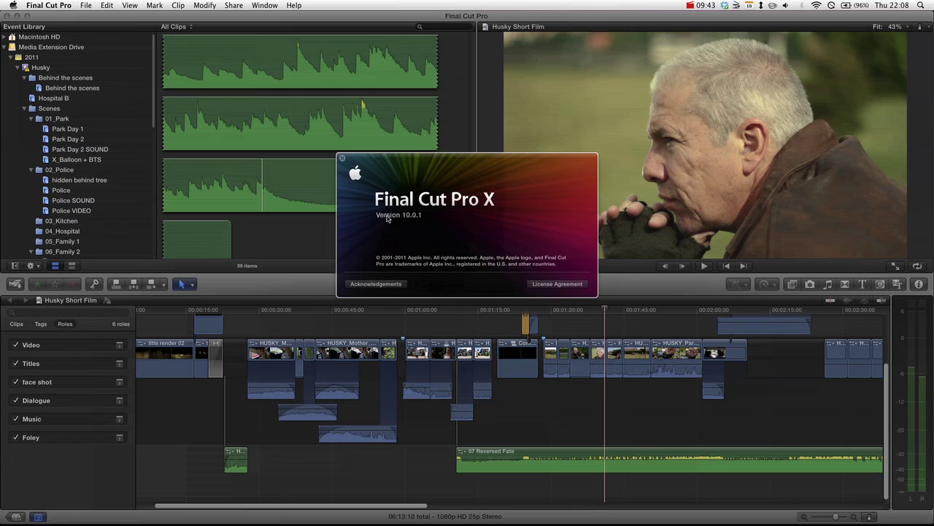
pyautogui.click(343, 157)
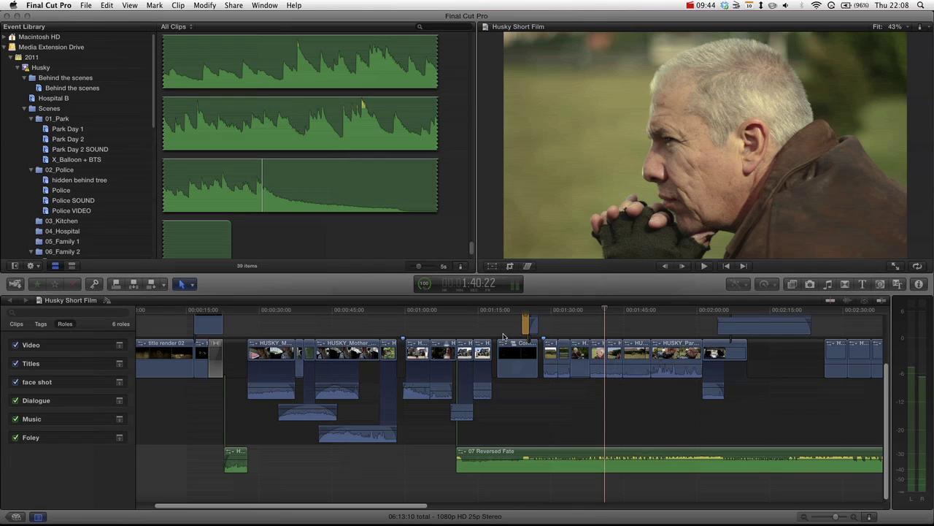